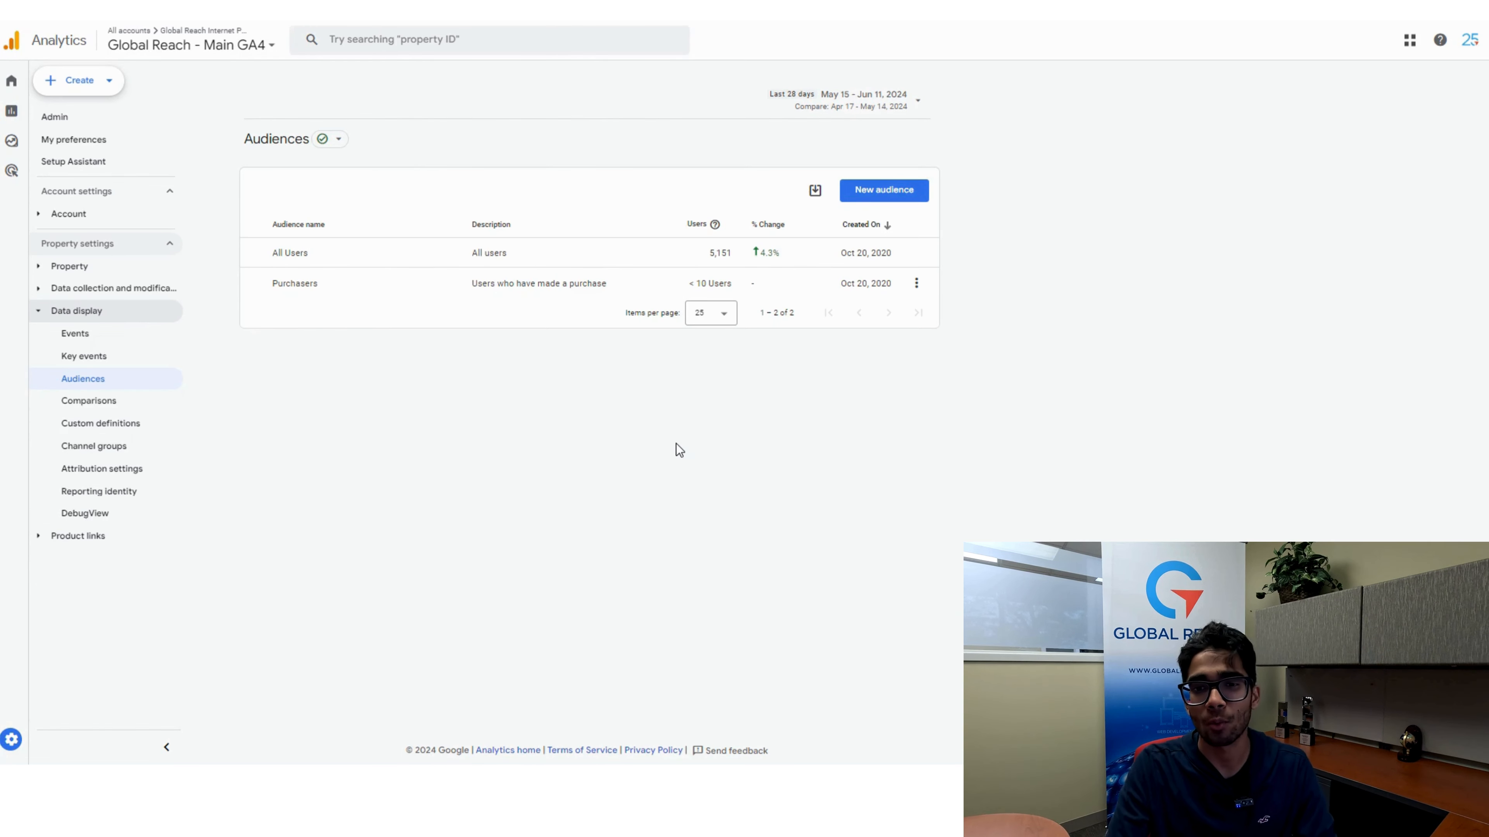
Start building a new audience, view the prebuilt Recently active users reference, and return to the audience choices.
left_click(886, 191)
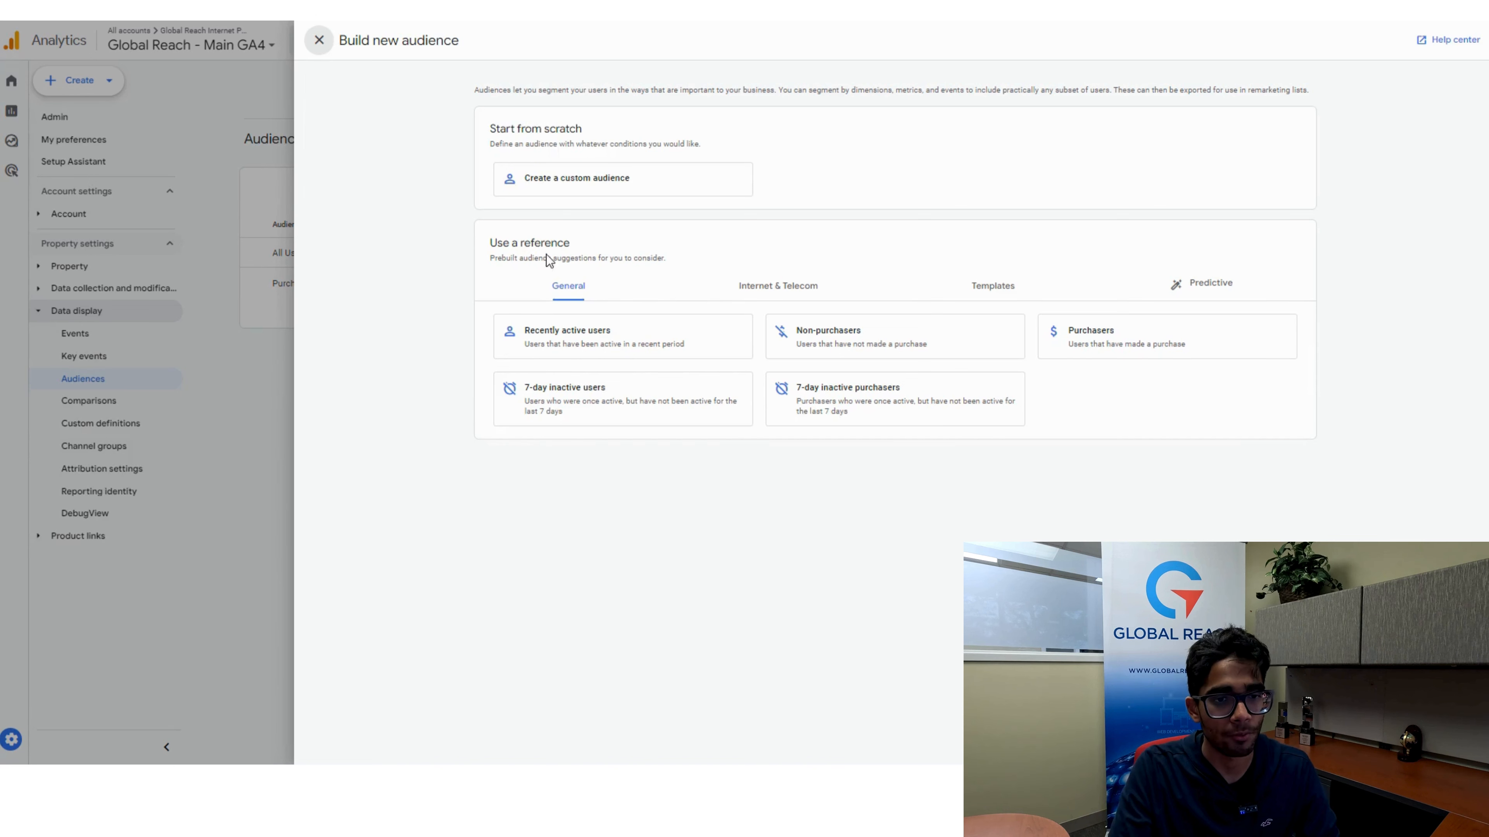
left_click(586, 355)
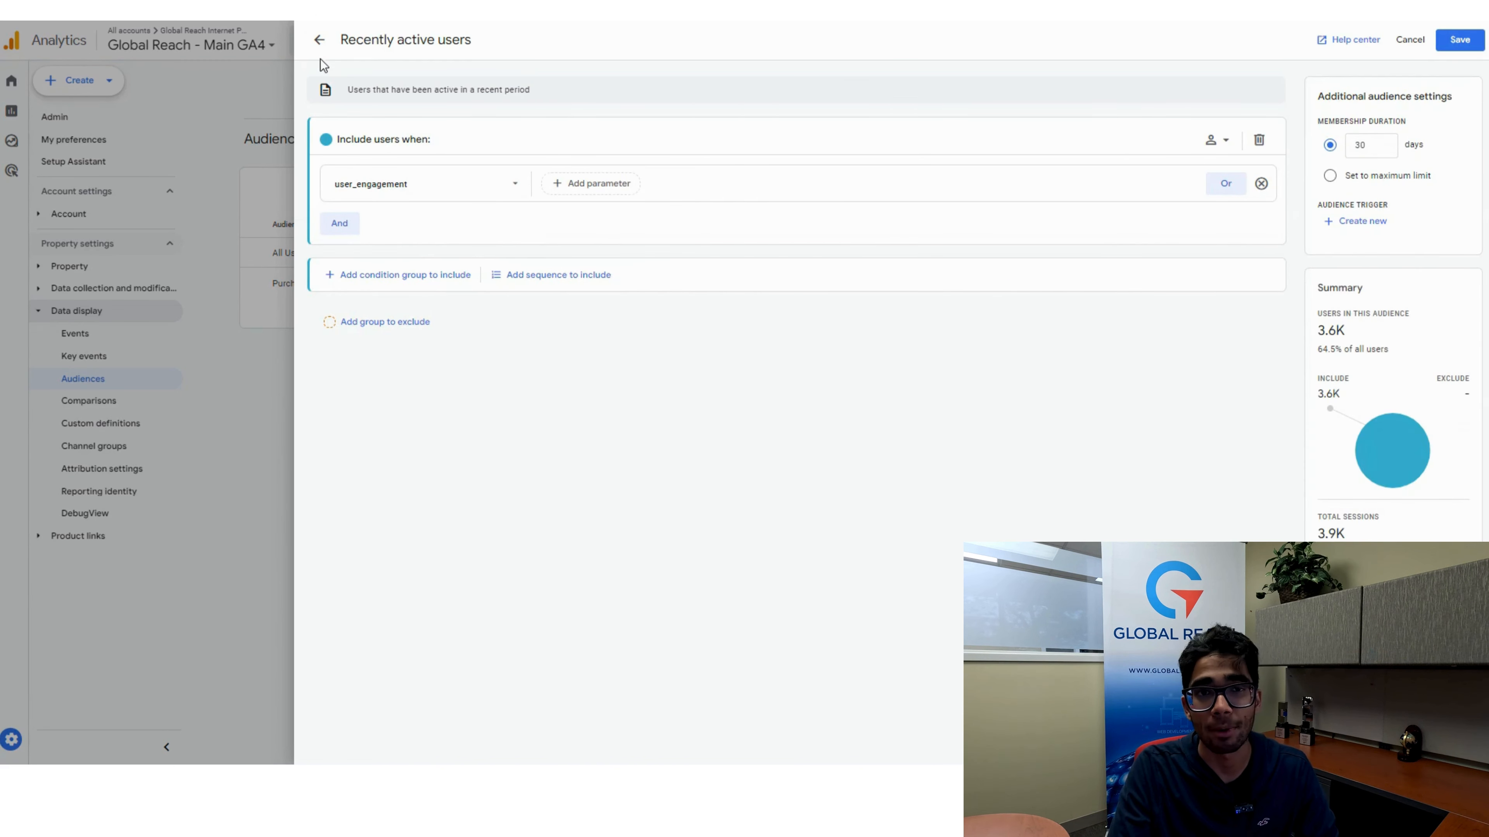
left_click(319, 41)
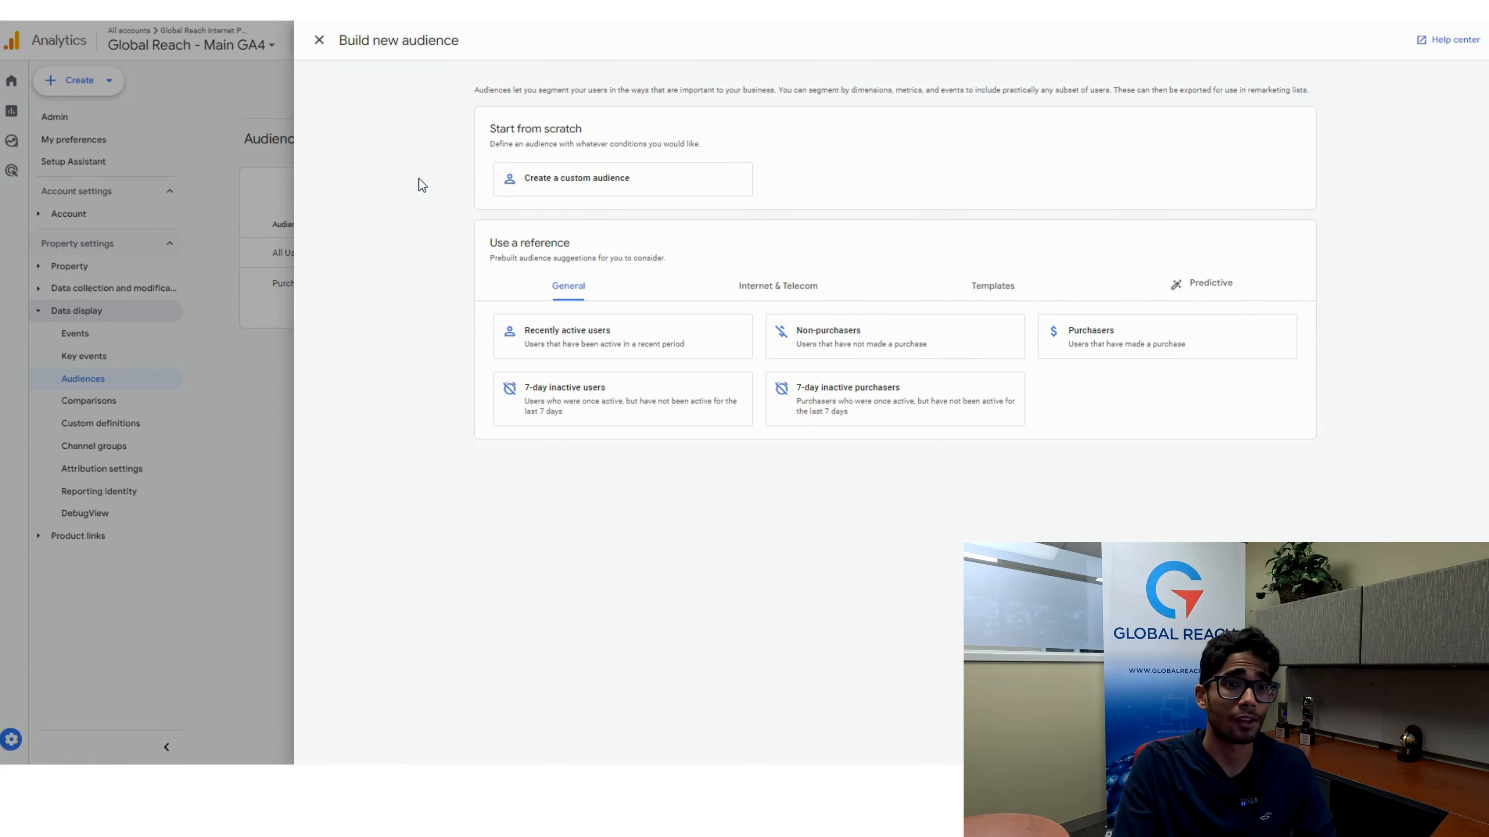
Create a custom audience from scratch and name it Mobile Device Users.
left_click(530, 187)
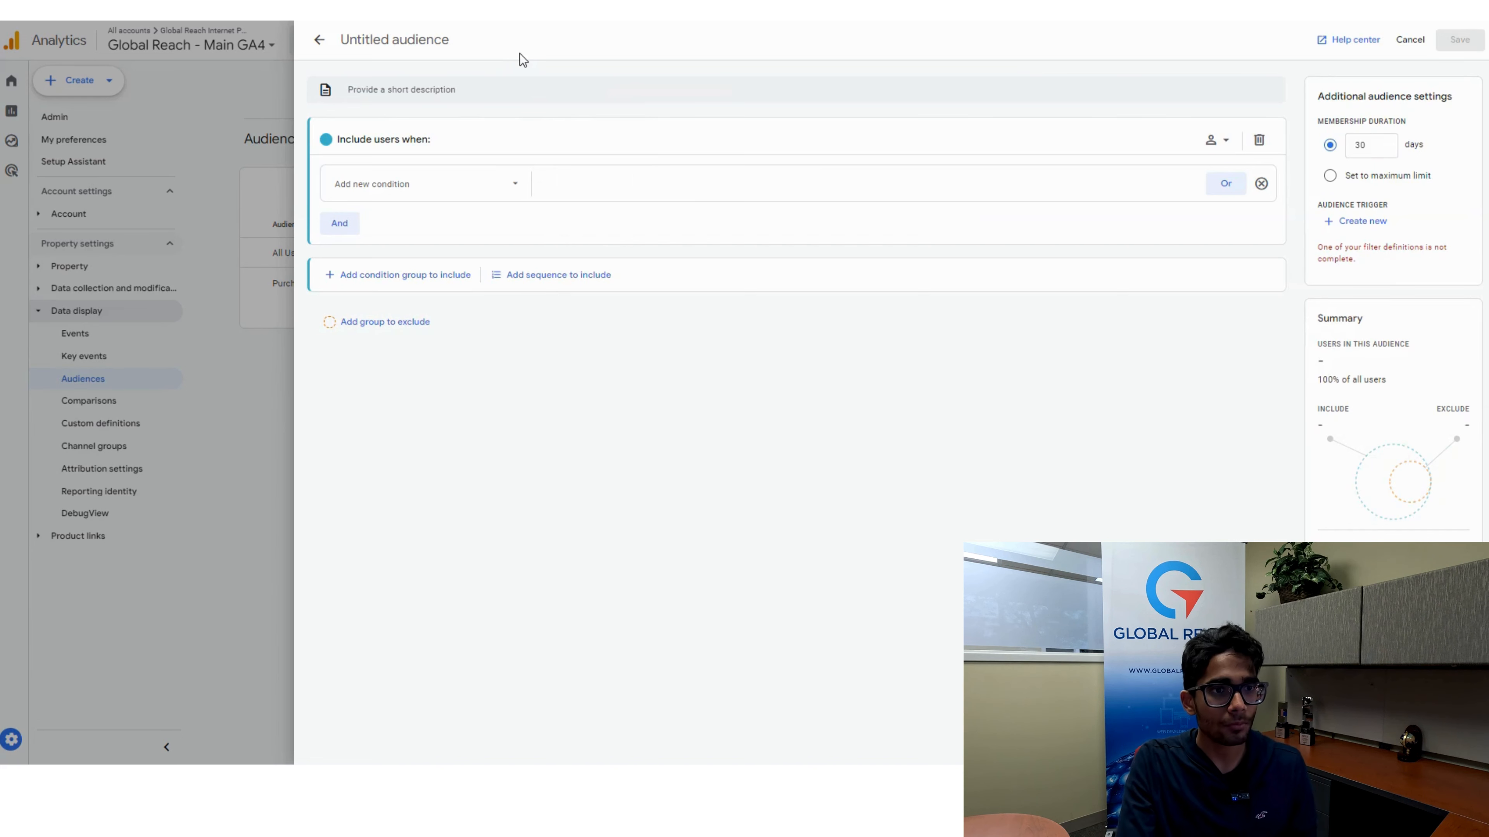
left_click(408, 55)
type("Mo")
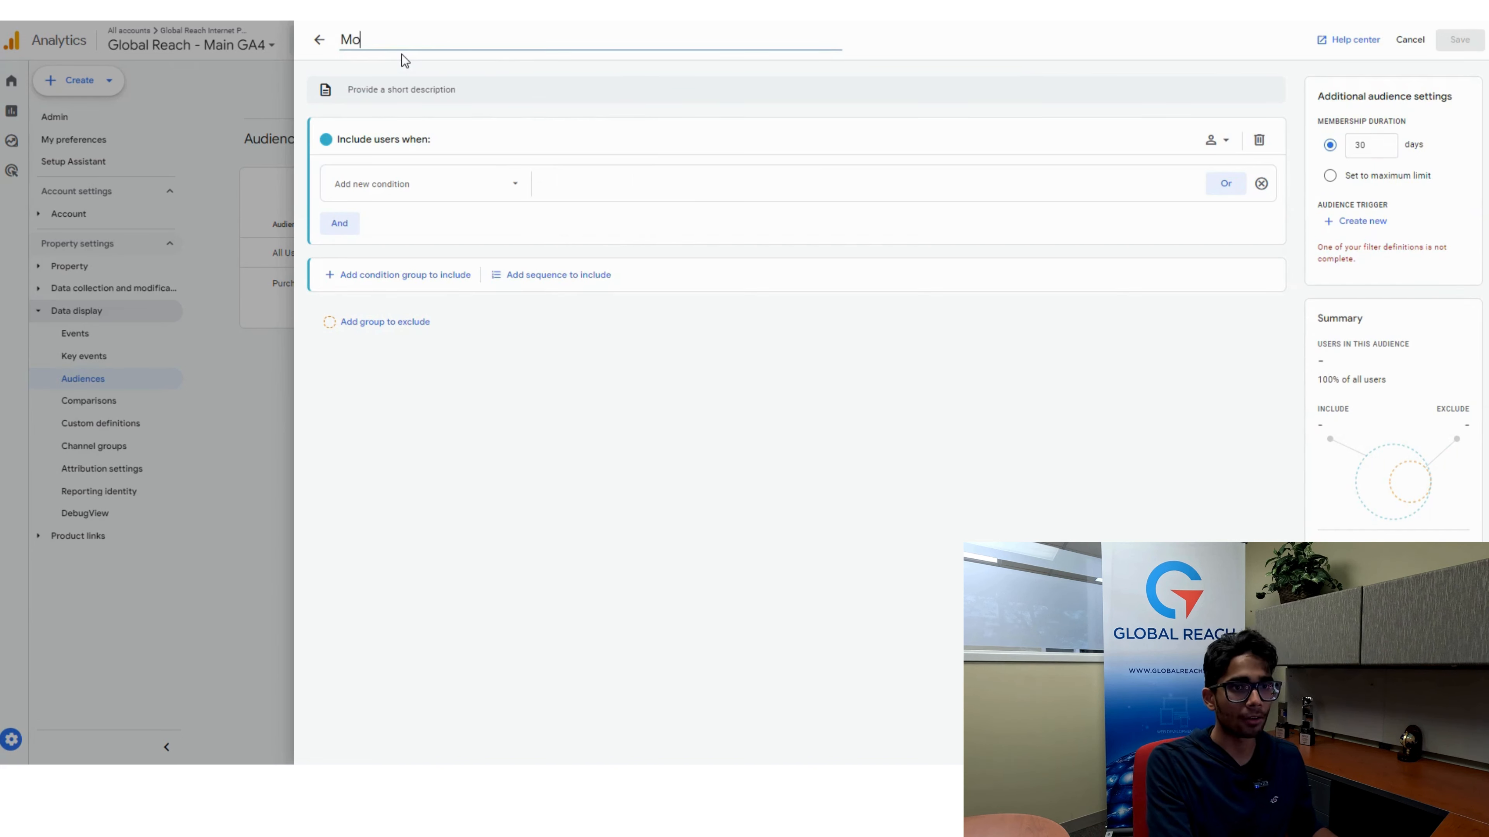
type("bile Devi")
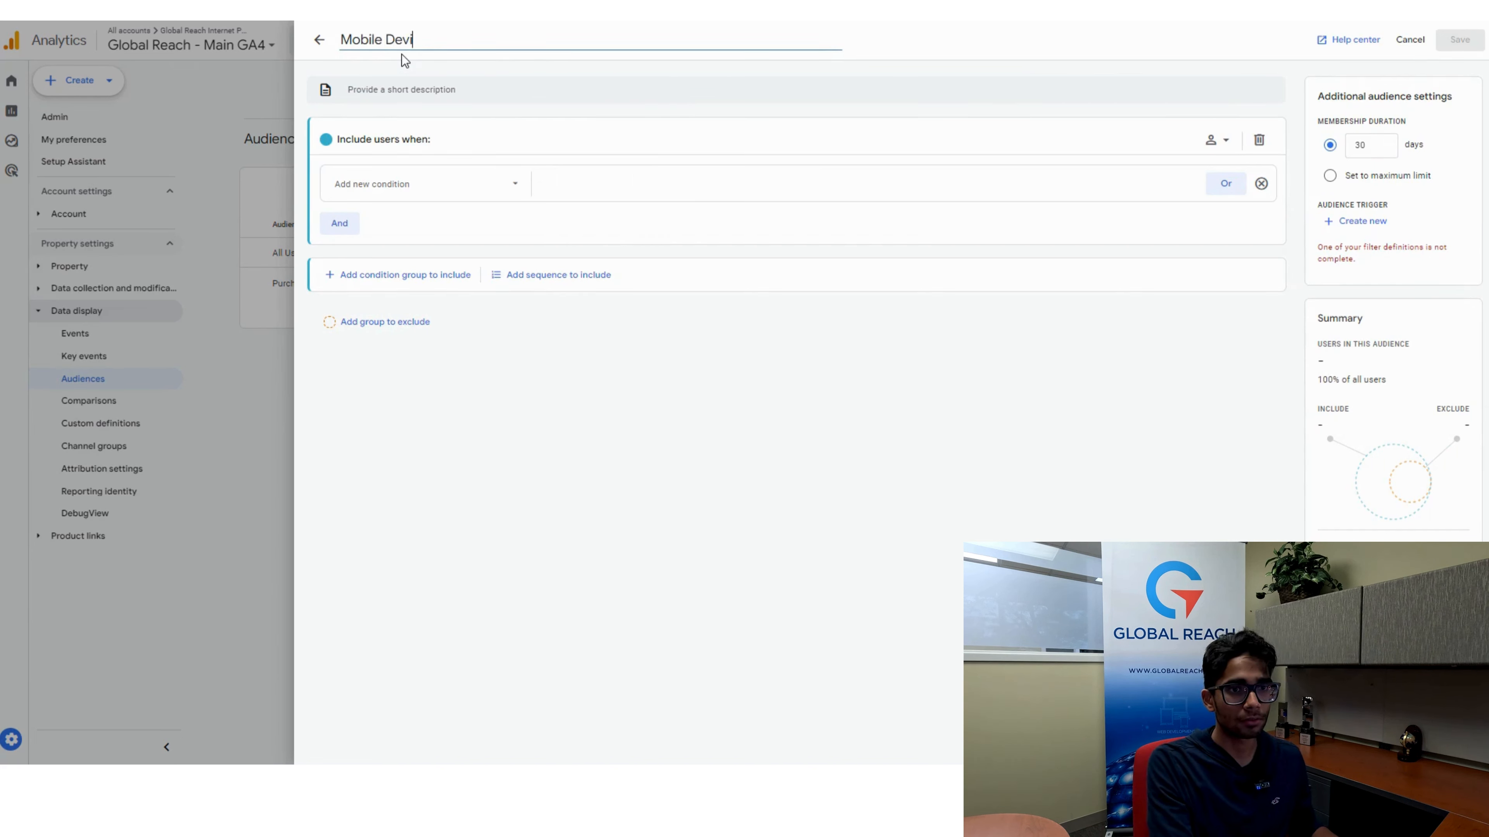
type("ce Users")
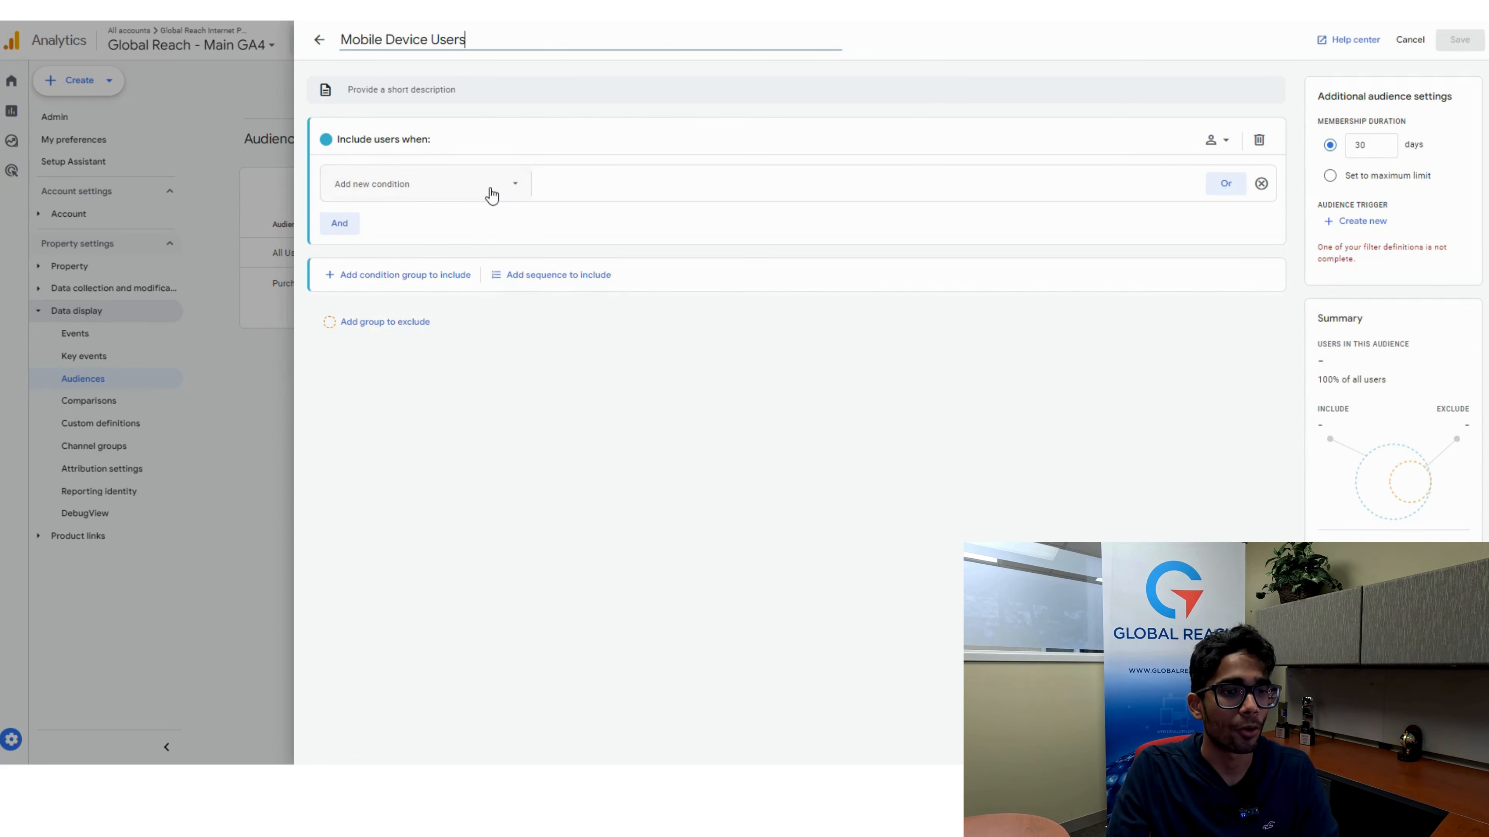
Add an include condition on the session-scoped Device category dimension, with a filter set to exactly matches (=) mobile.
left_click(375, 182)
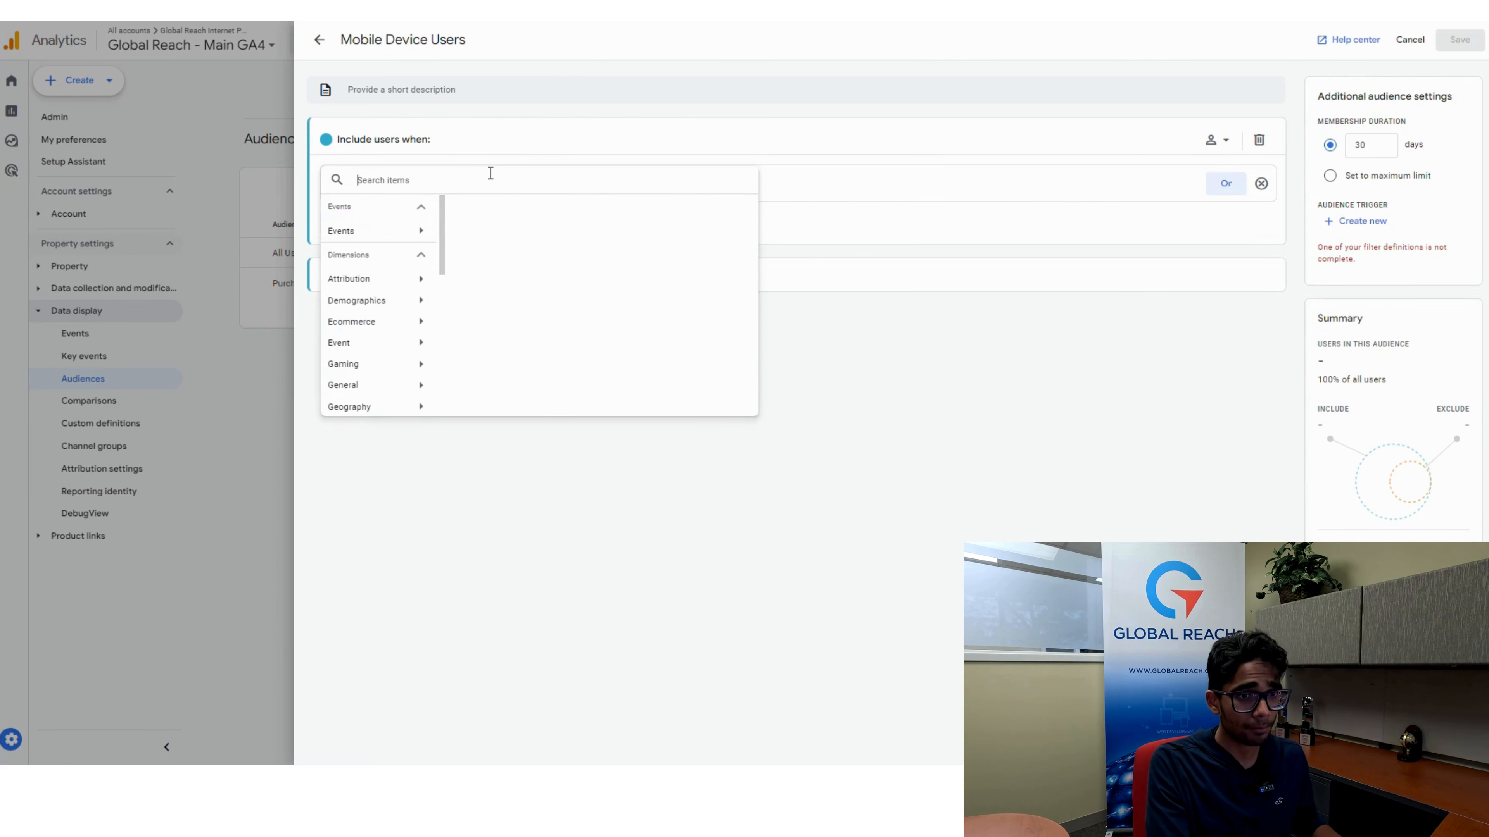
type("device cat")
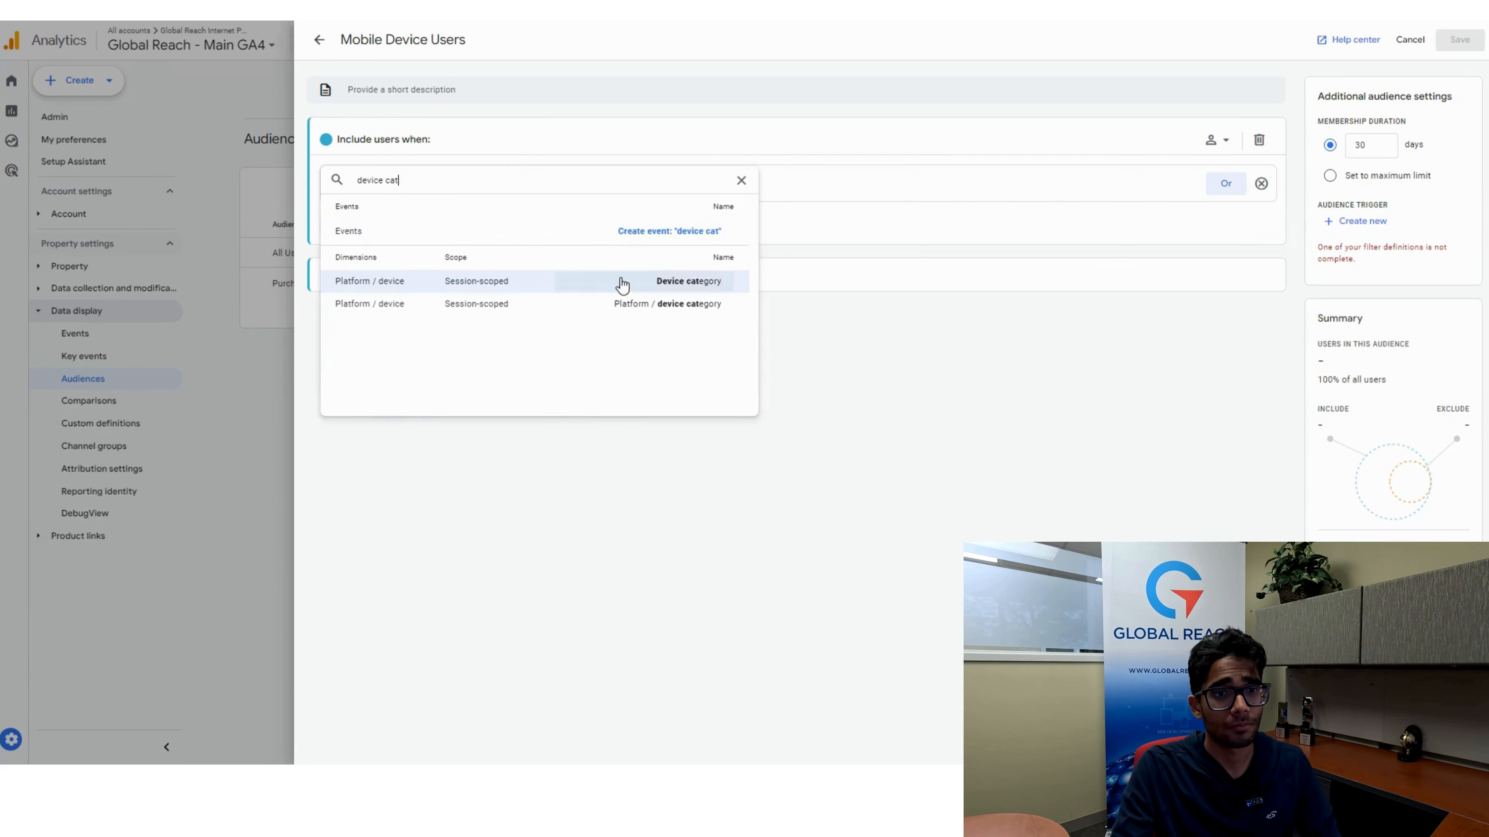
left_click(619, 282)
left_click(585, 188)
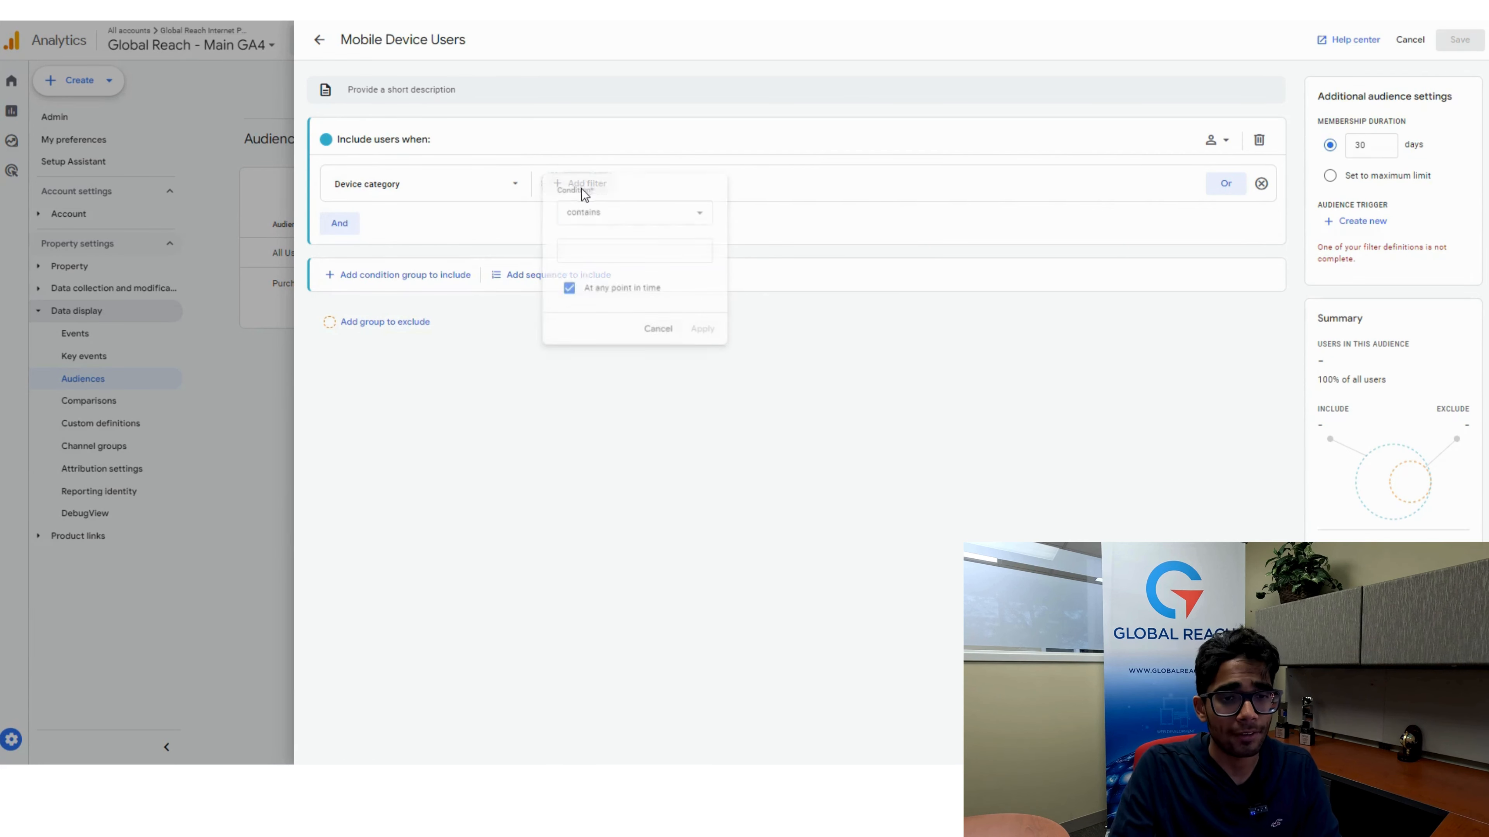
left_click(602, 214)
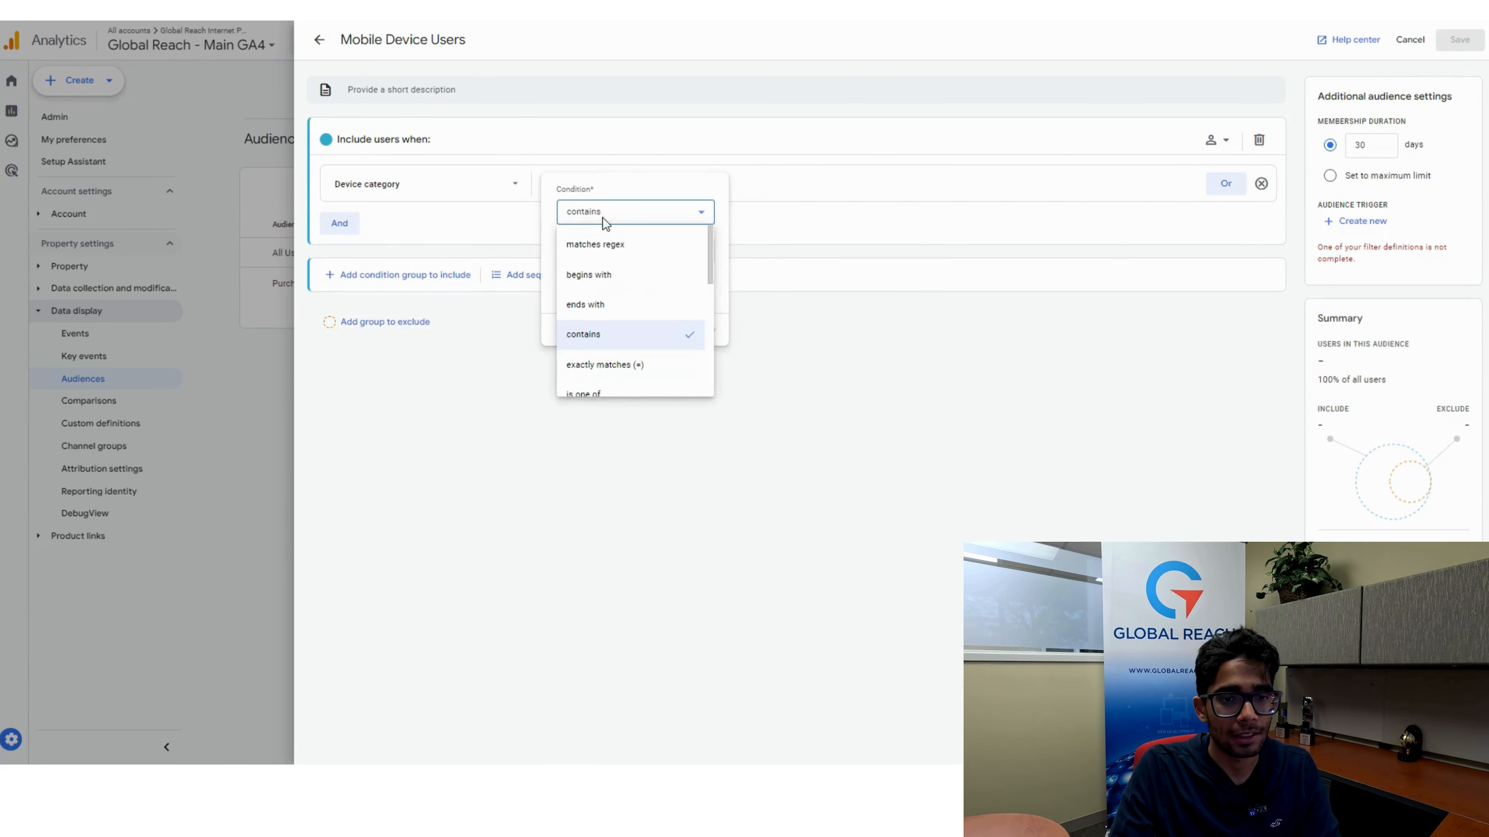
left_click(630, 354)
left_click(626, 255)
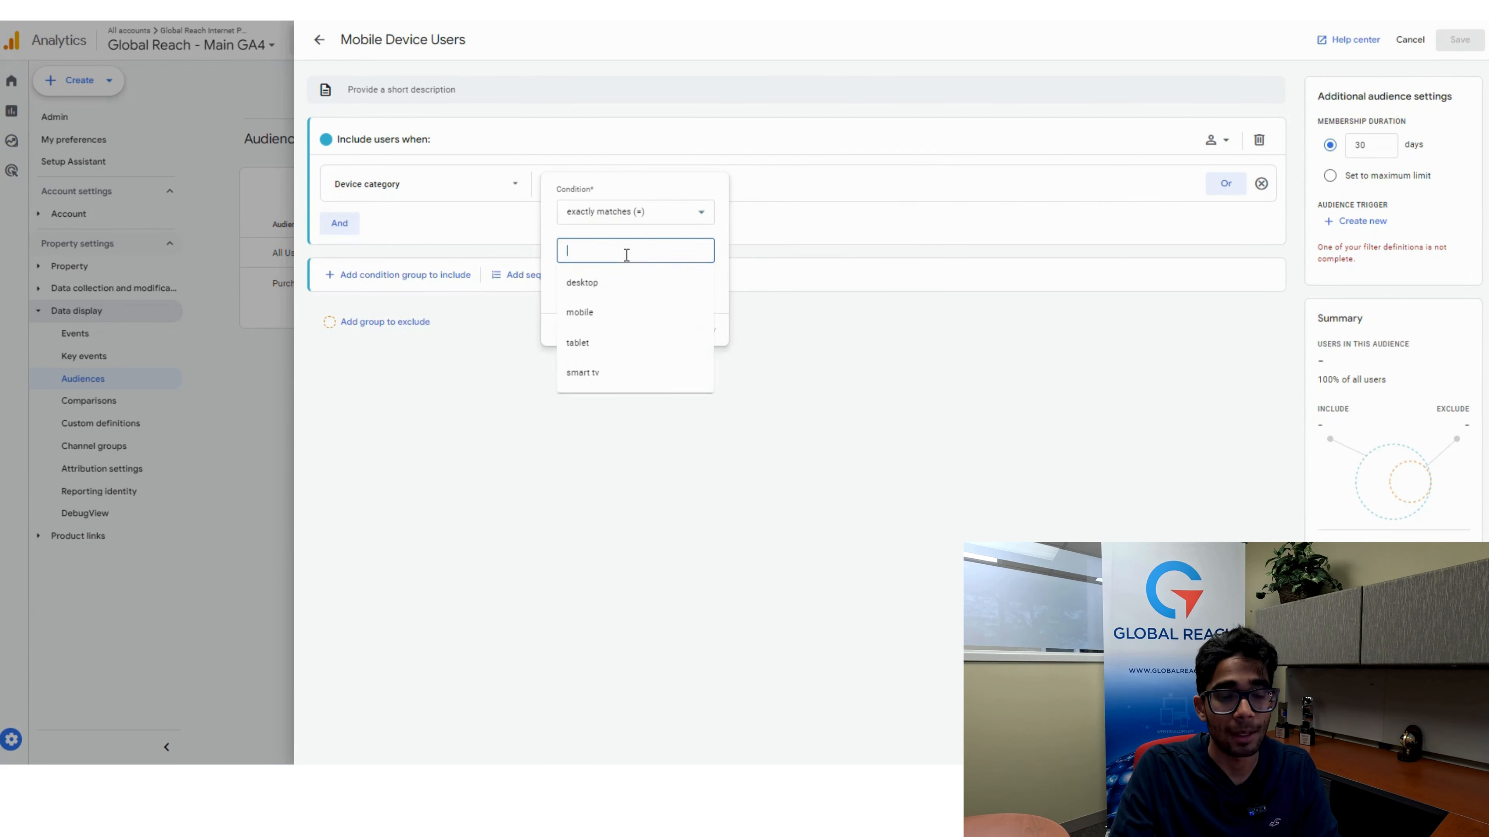
left_click(627, 310)
Clear the Device category filter value and choose mobile again.
double_click(672, 259)
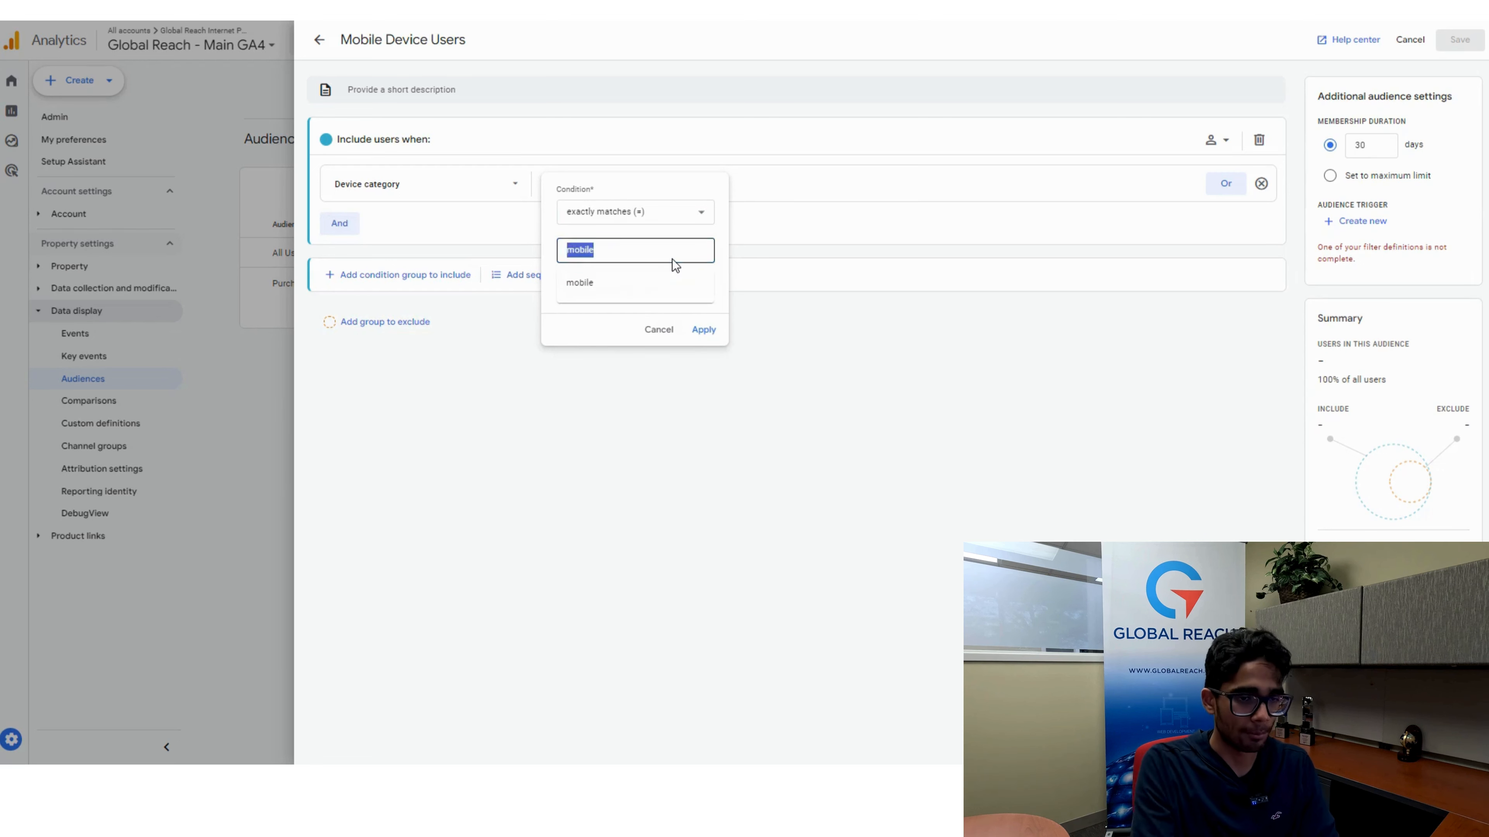
left_click(668, 260)
key("BackSpace")
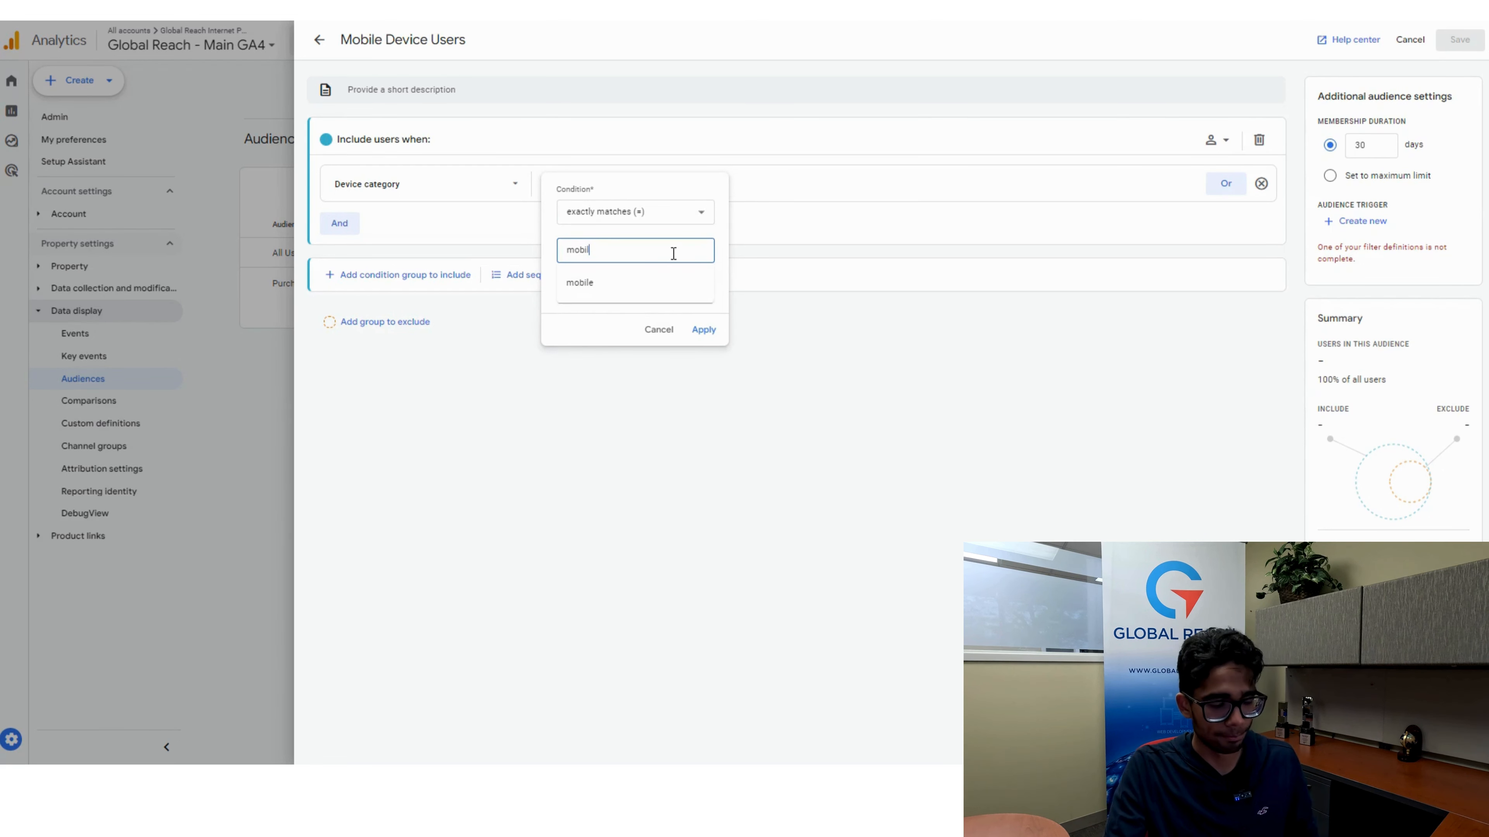
key("BackSpace")
key("BackSpace")
key("BackSpace")
key("BackSpace")
key("BackSpace")
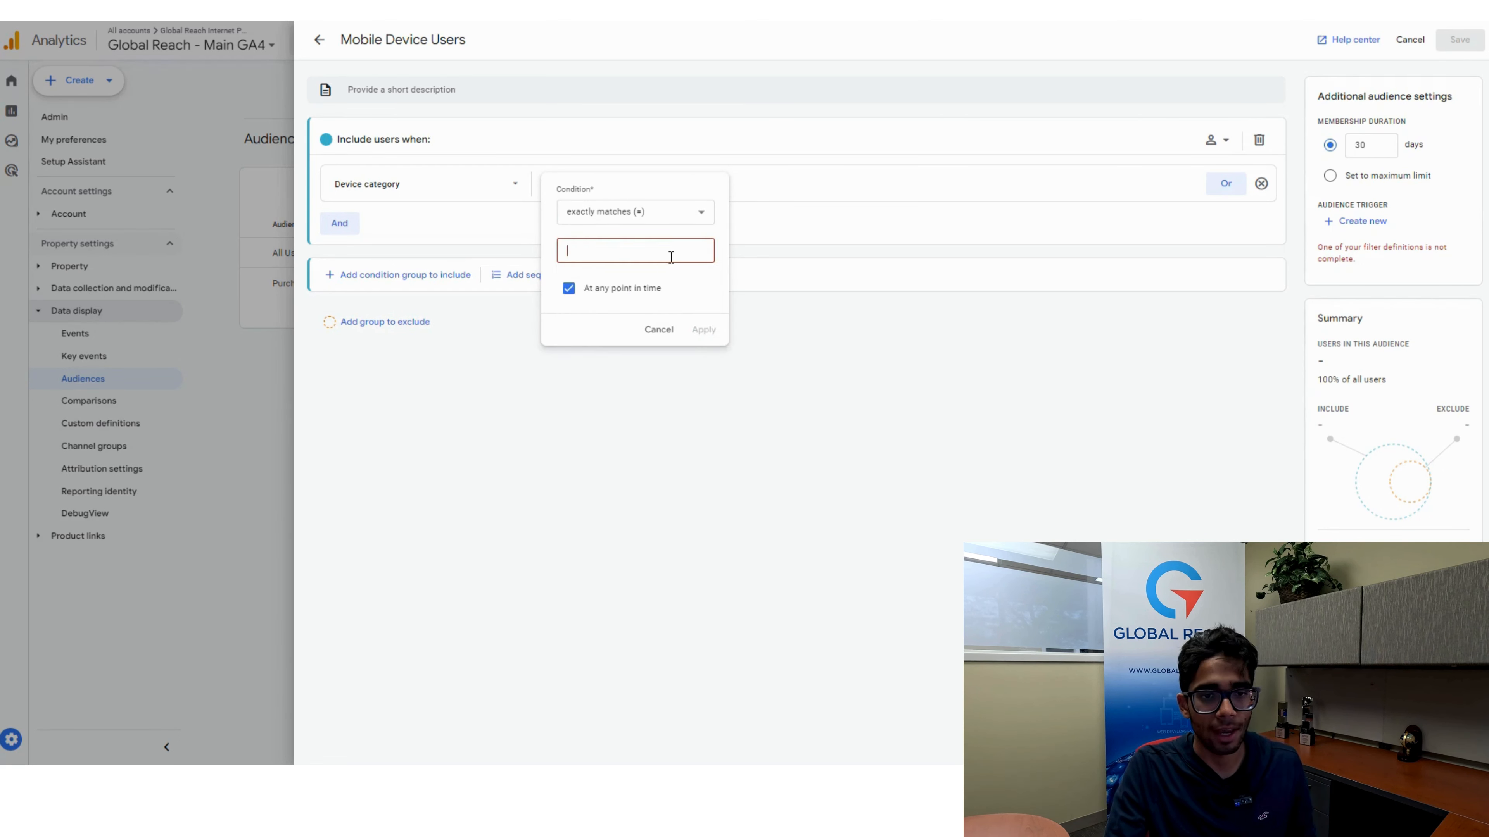
left_click(622, 315)
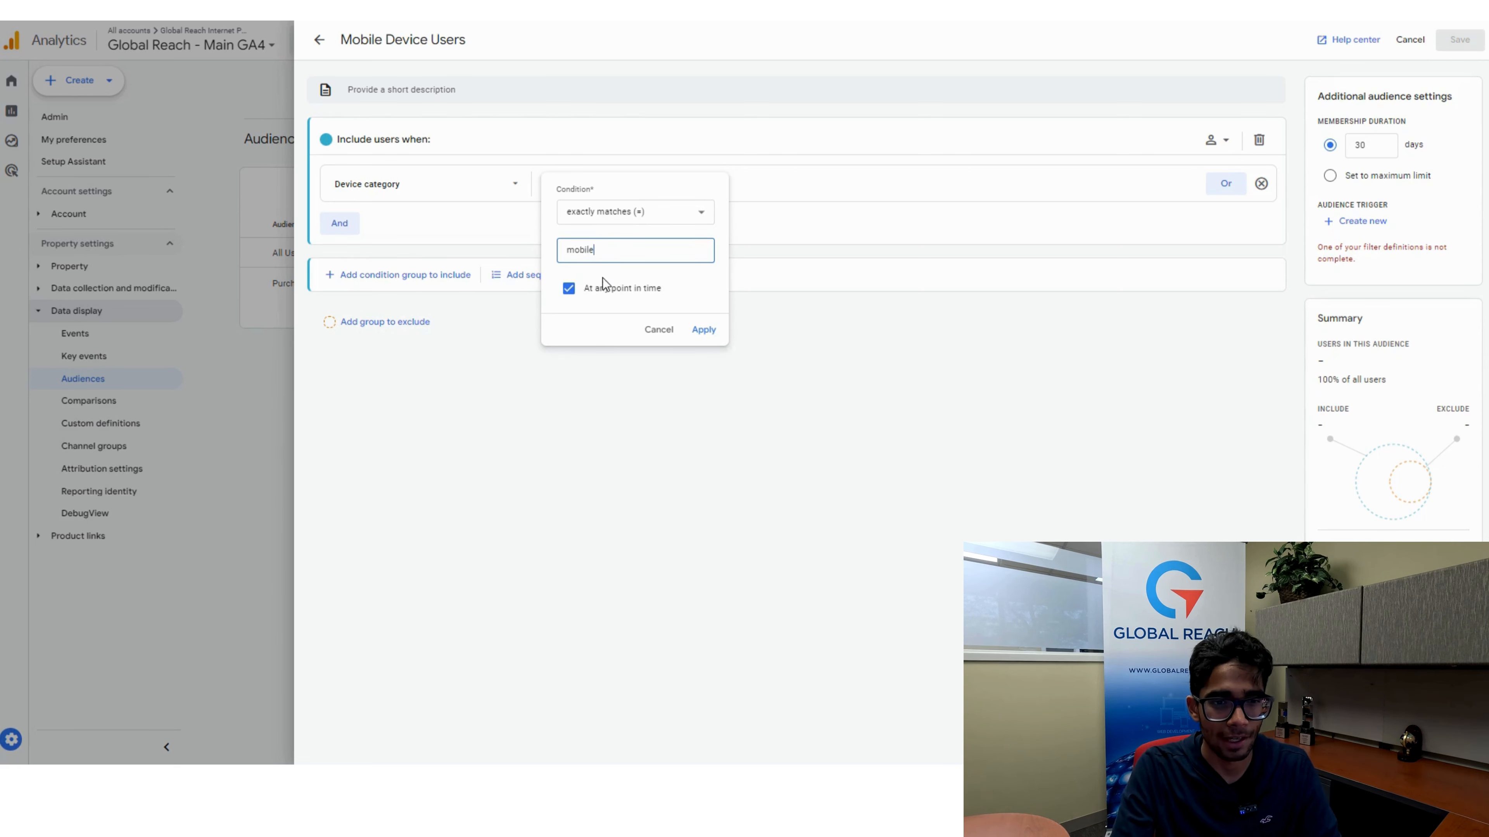
Apply the Device category filter to the include condition.
double_click(617, 256)
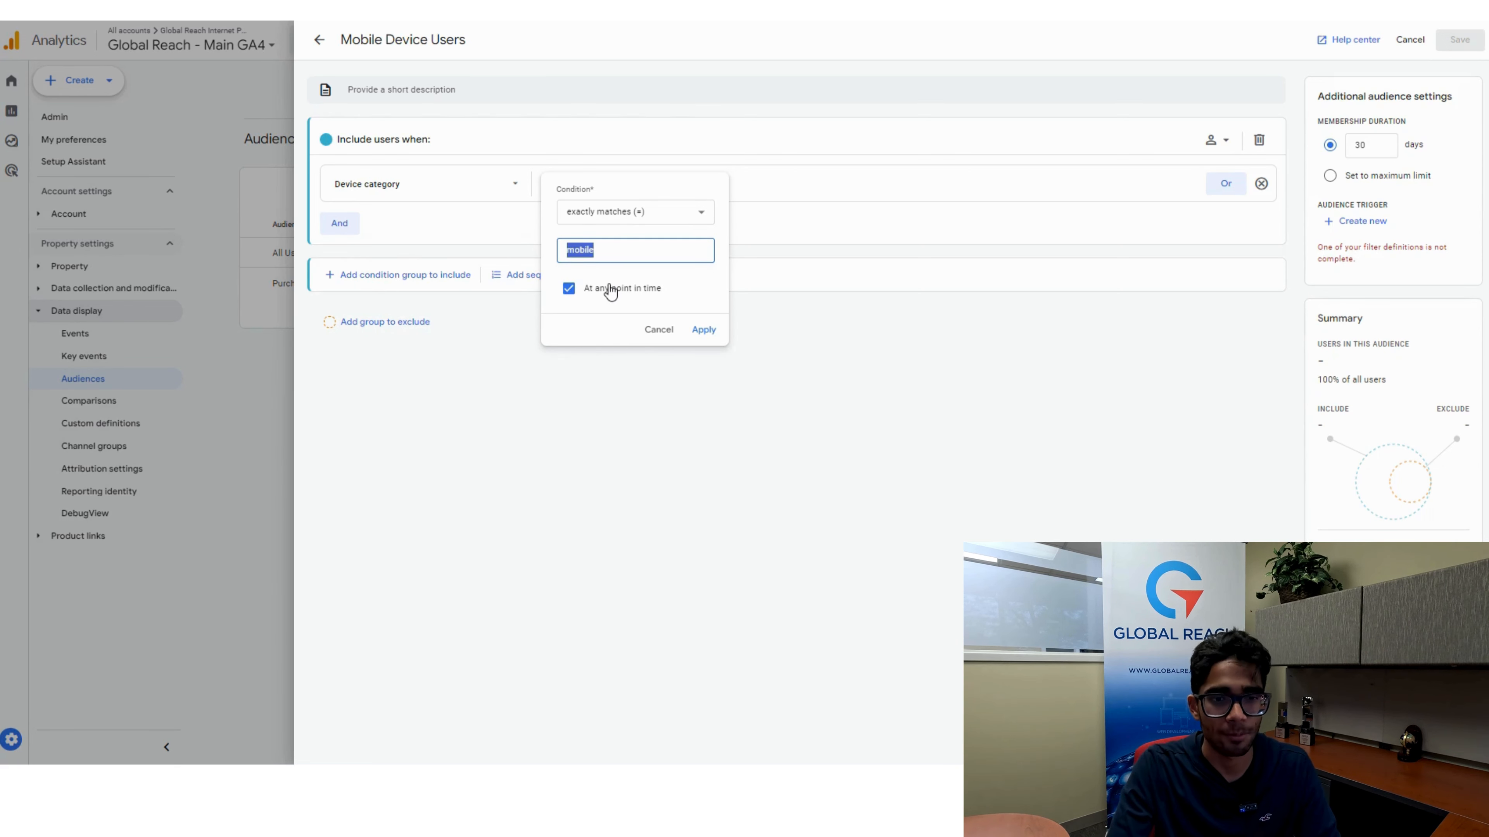
left_click(704, 329)
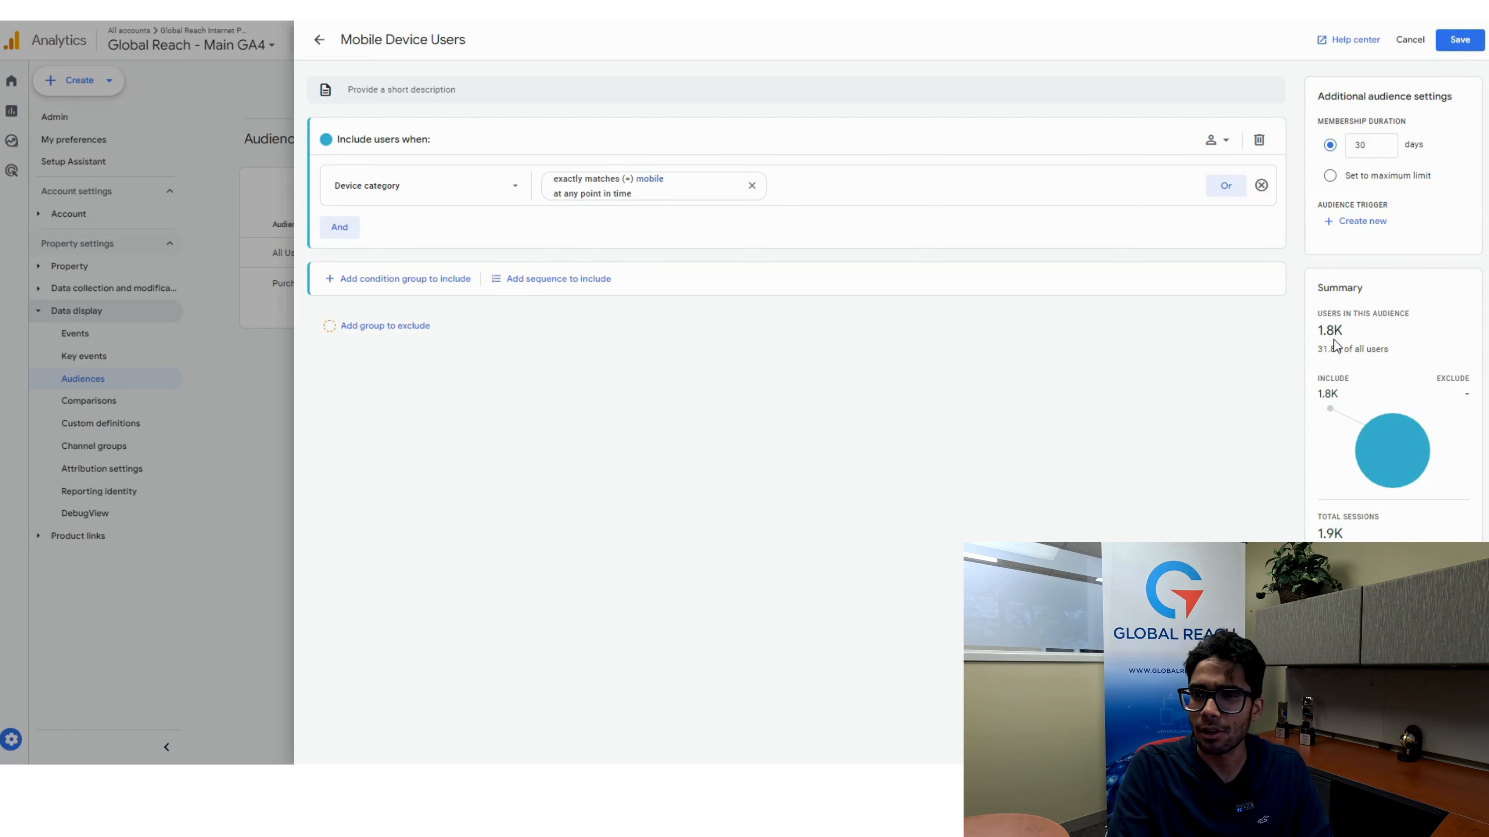
Set the audience's membership duration to 90 days and save the audience.
left_click_drag(1313, 101, 1452, 103)
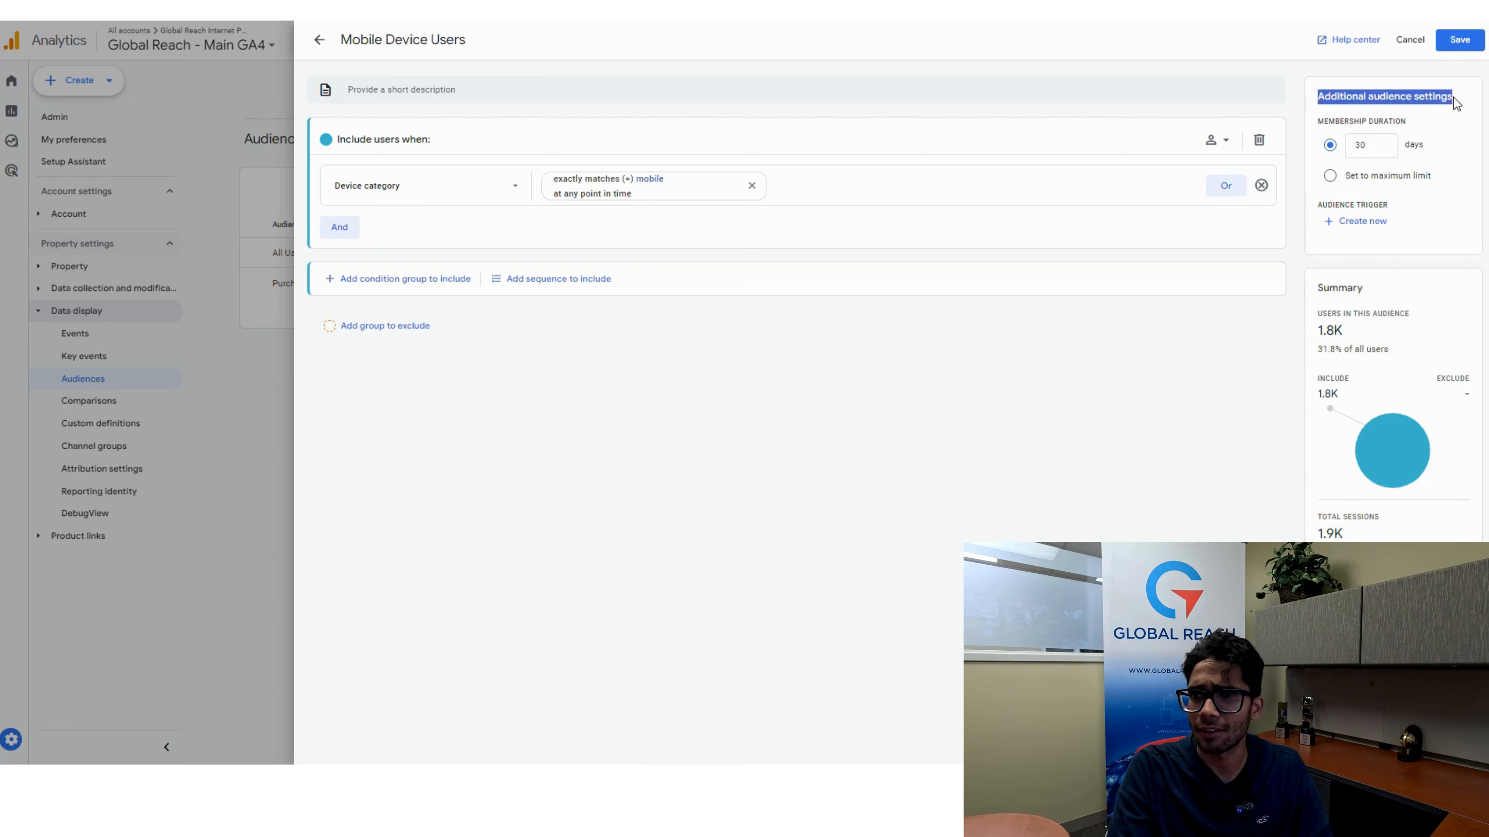
left_click(1370, 150)
key("BackSpace")
key("BackSpace")
type("90")
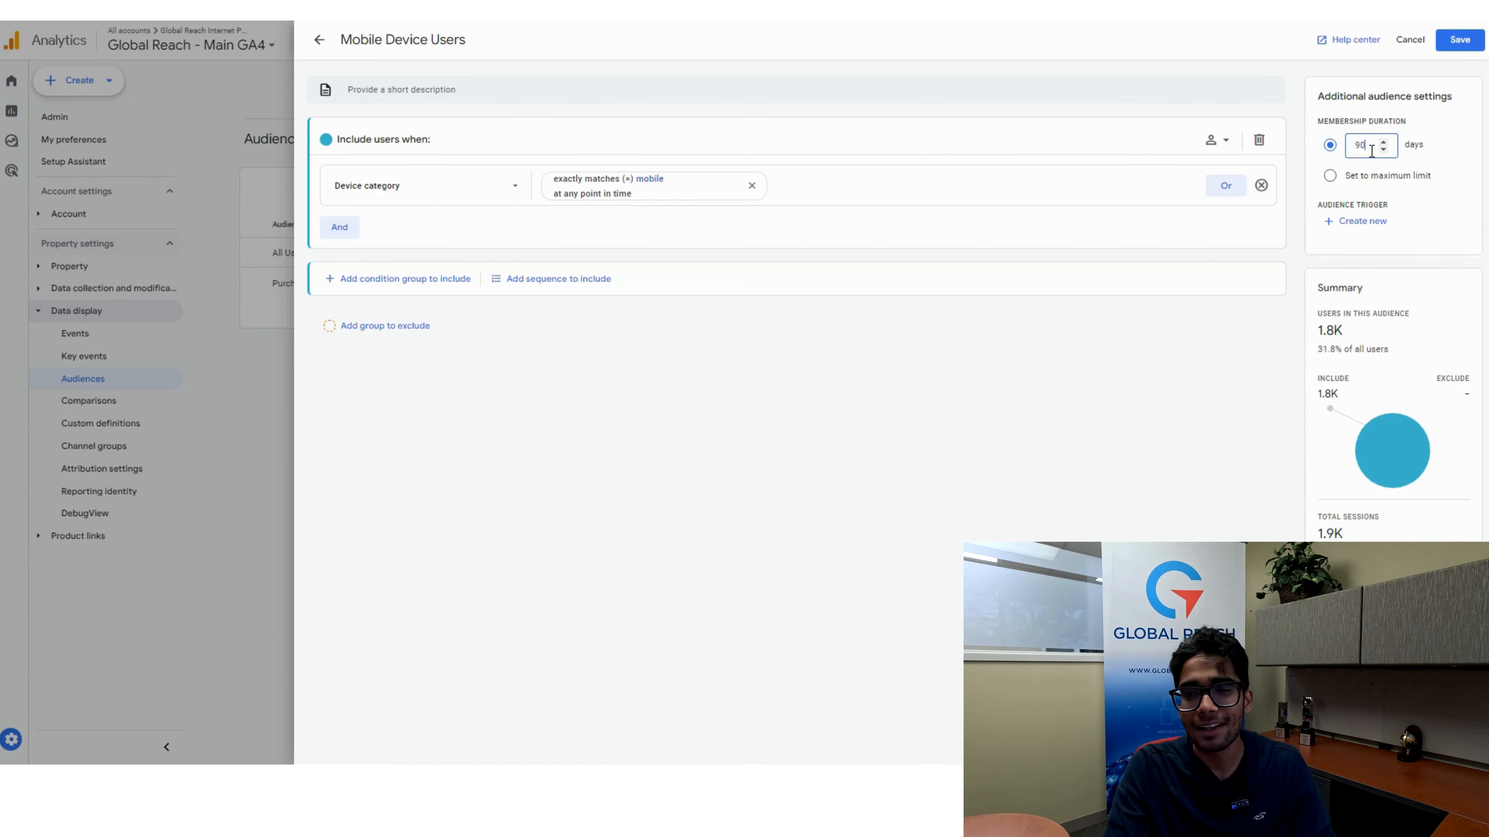
left_click(1156, 515)
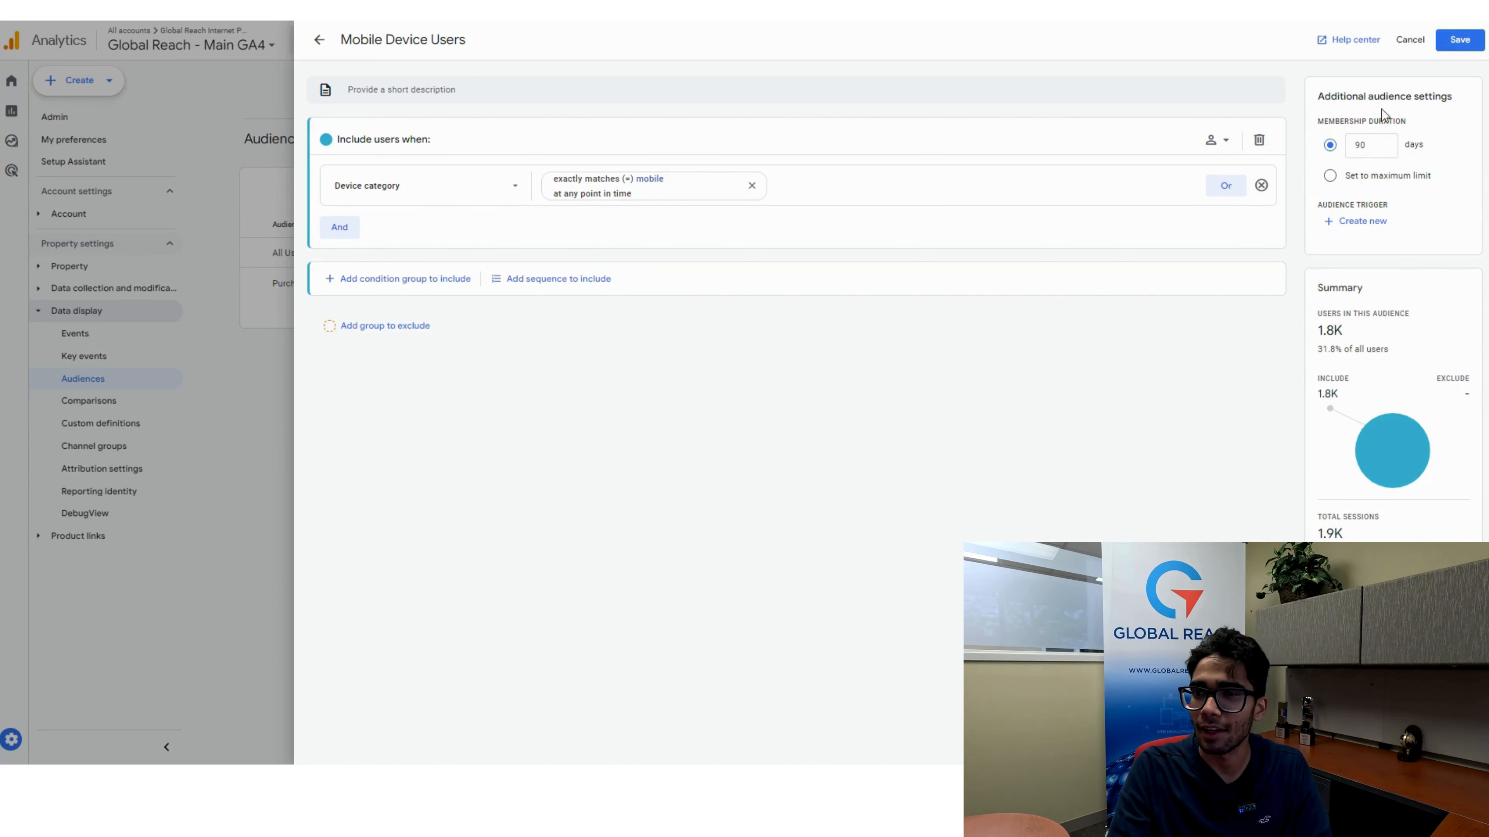
left_click(1456, 46)
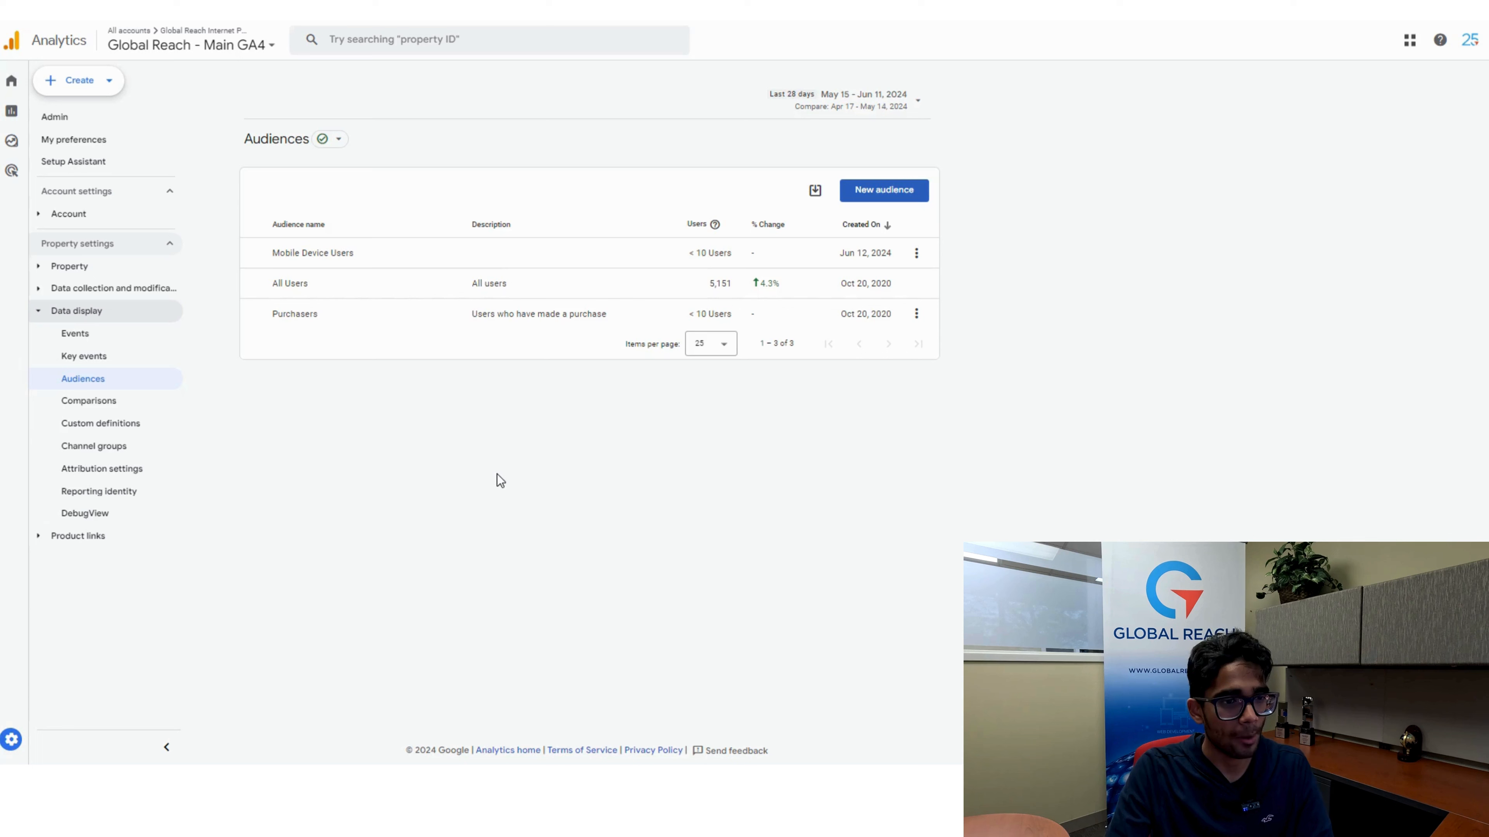
left_click(337, 258)
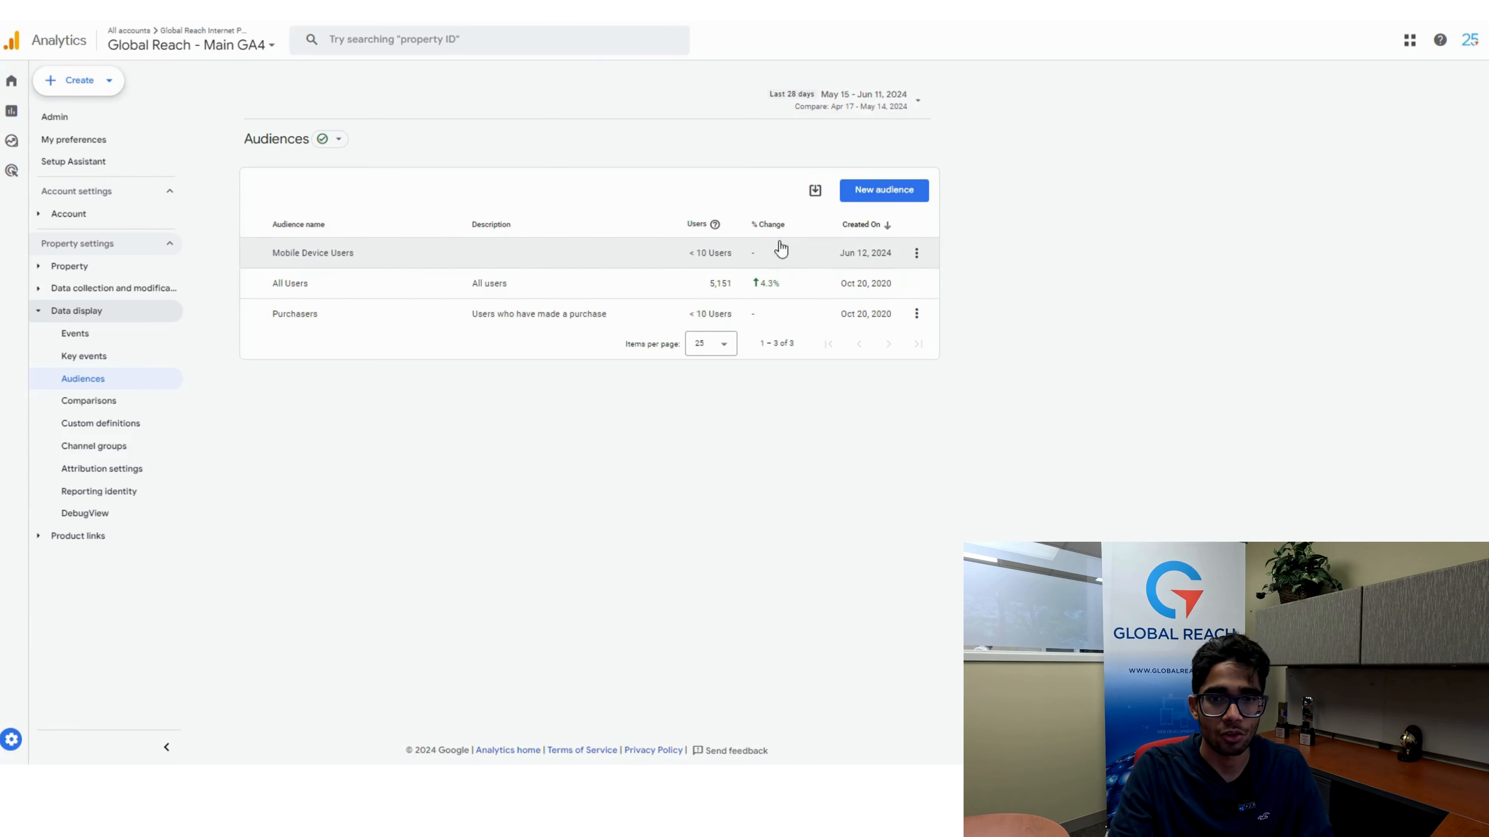
left_click(843, 111)
left_click(1090, 220)
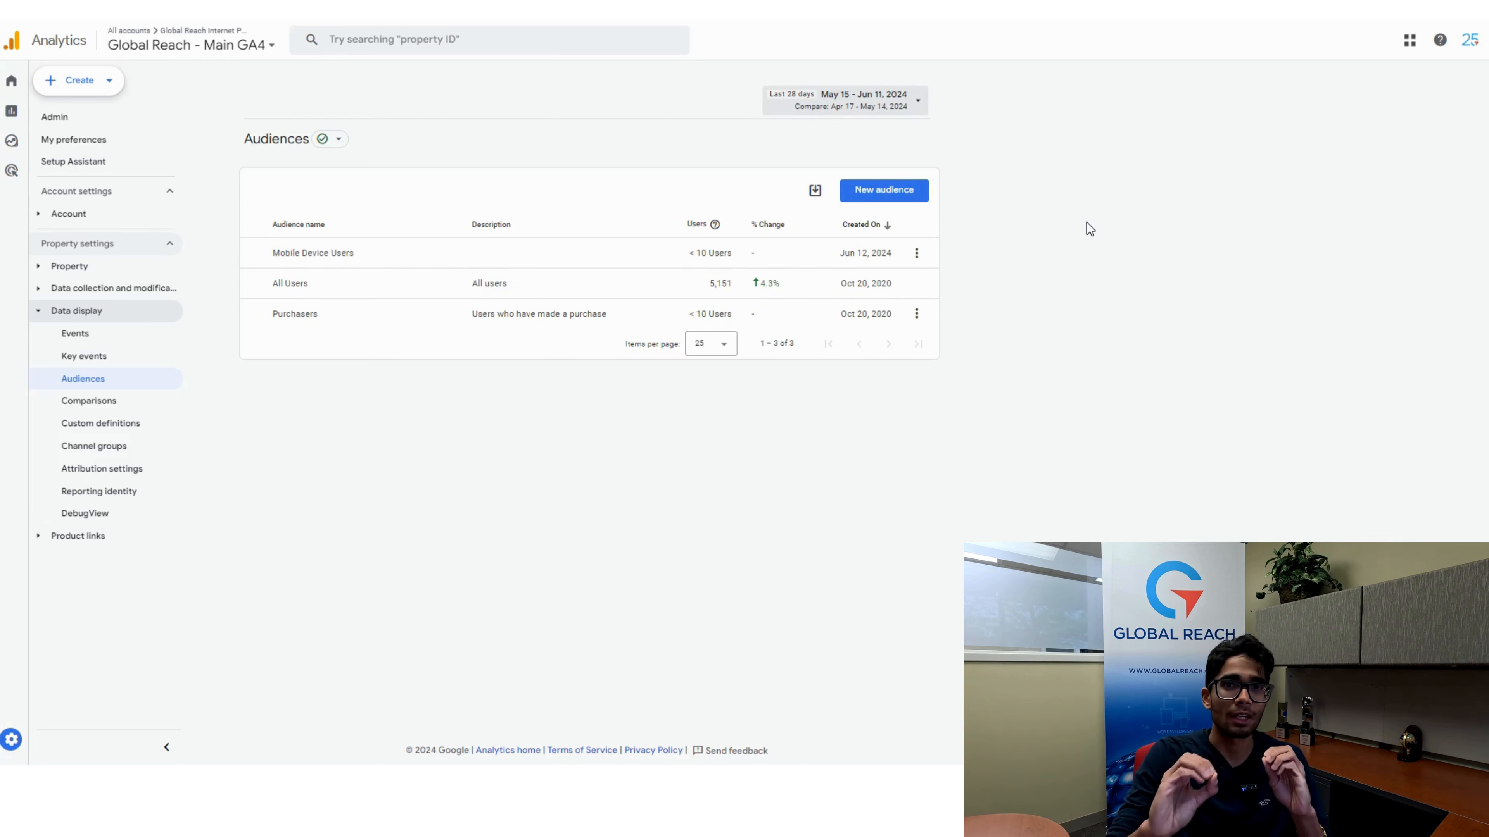